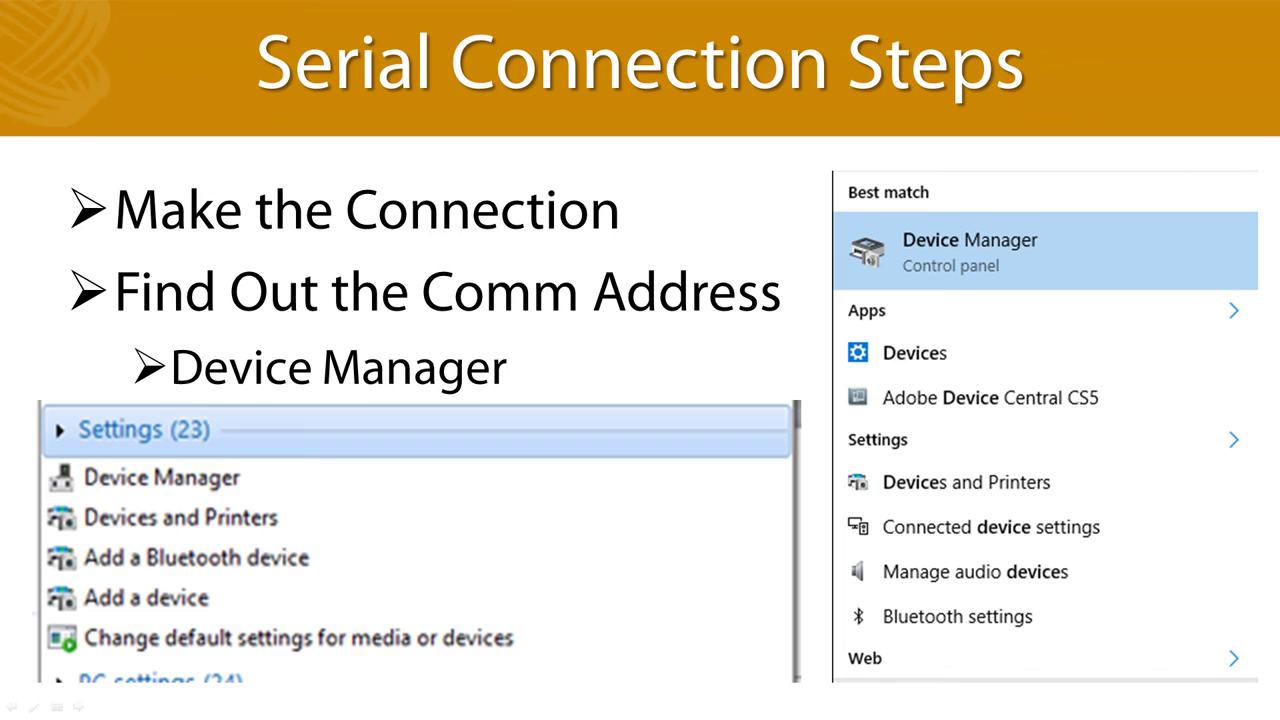
key(Right)
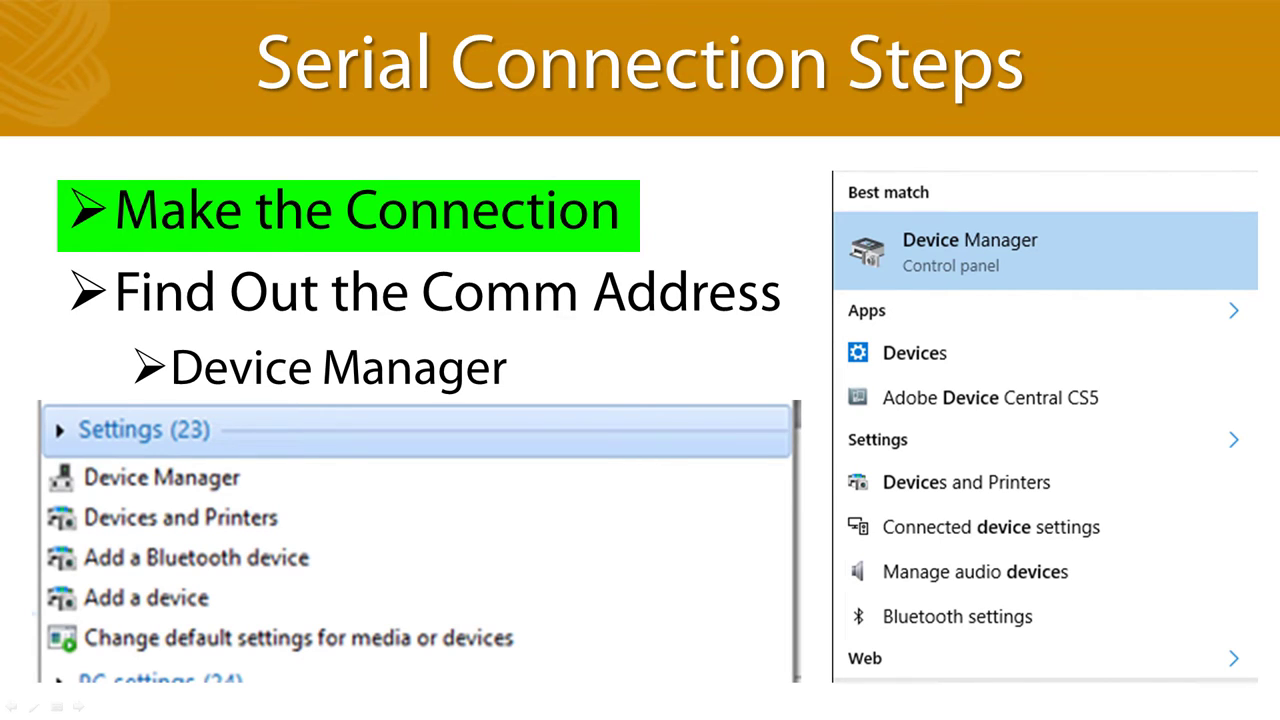
key(Right)
key(Right)
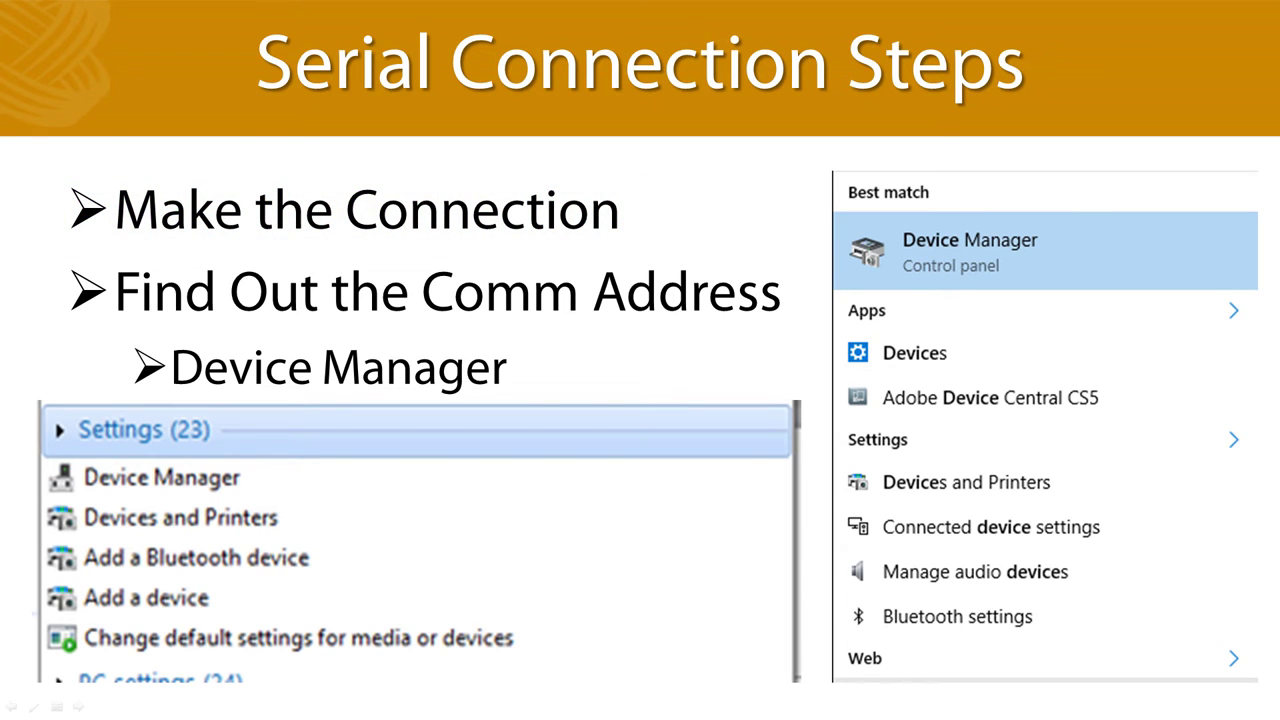
key(Right)
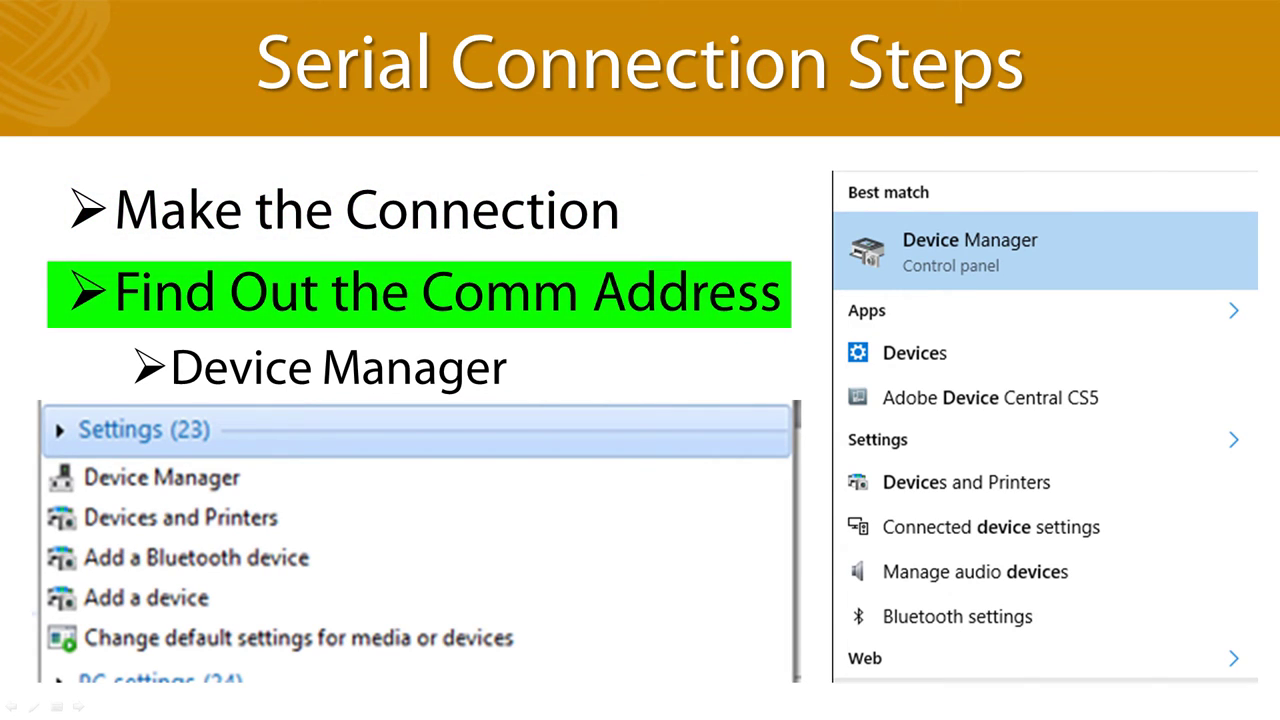
key(Right)
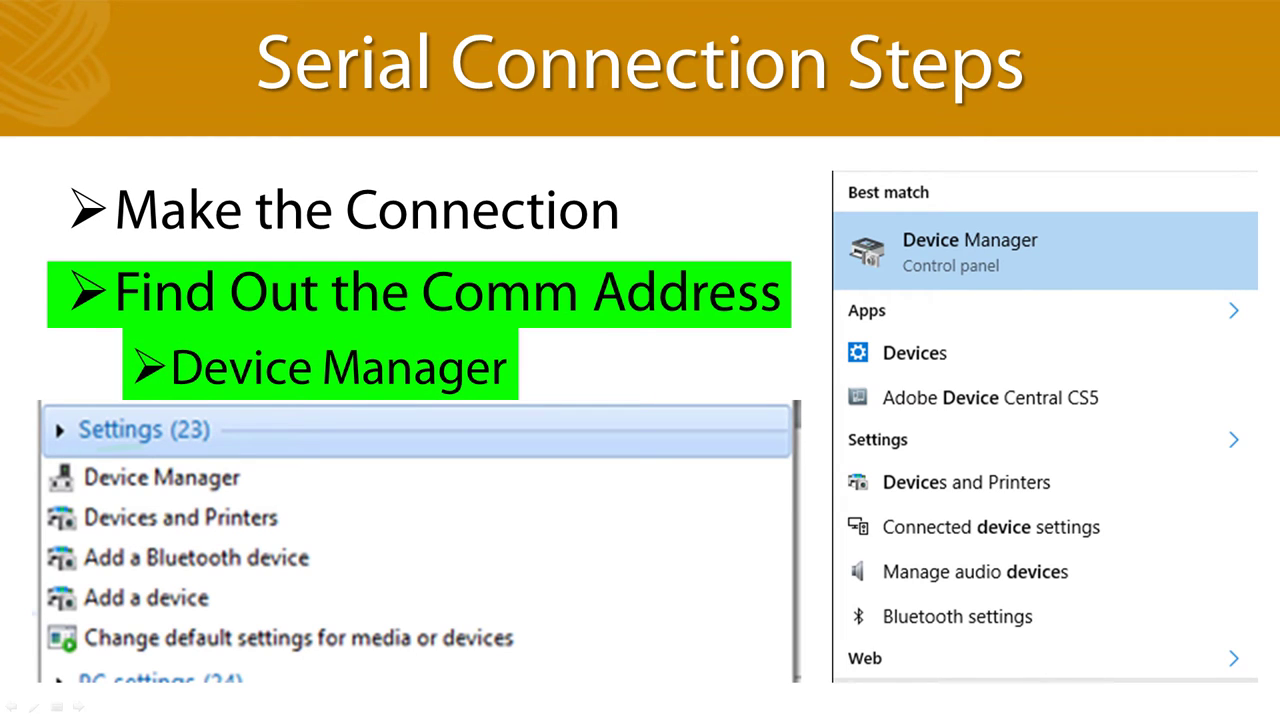
key(Right)
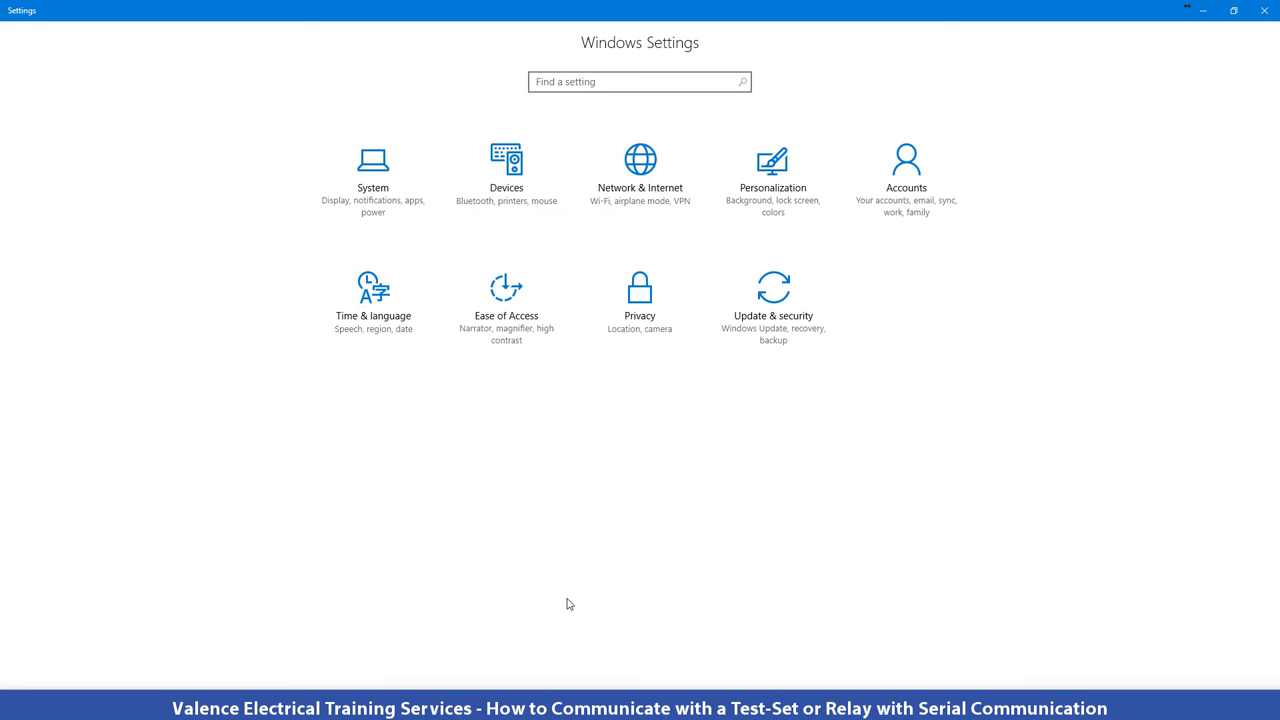
Open Device Manager and expand the Ports (COM & LPT) category to check the USB-to-serial adapter's COM port.
key(super)
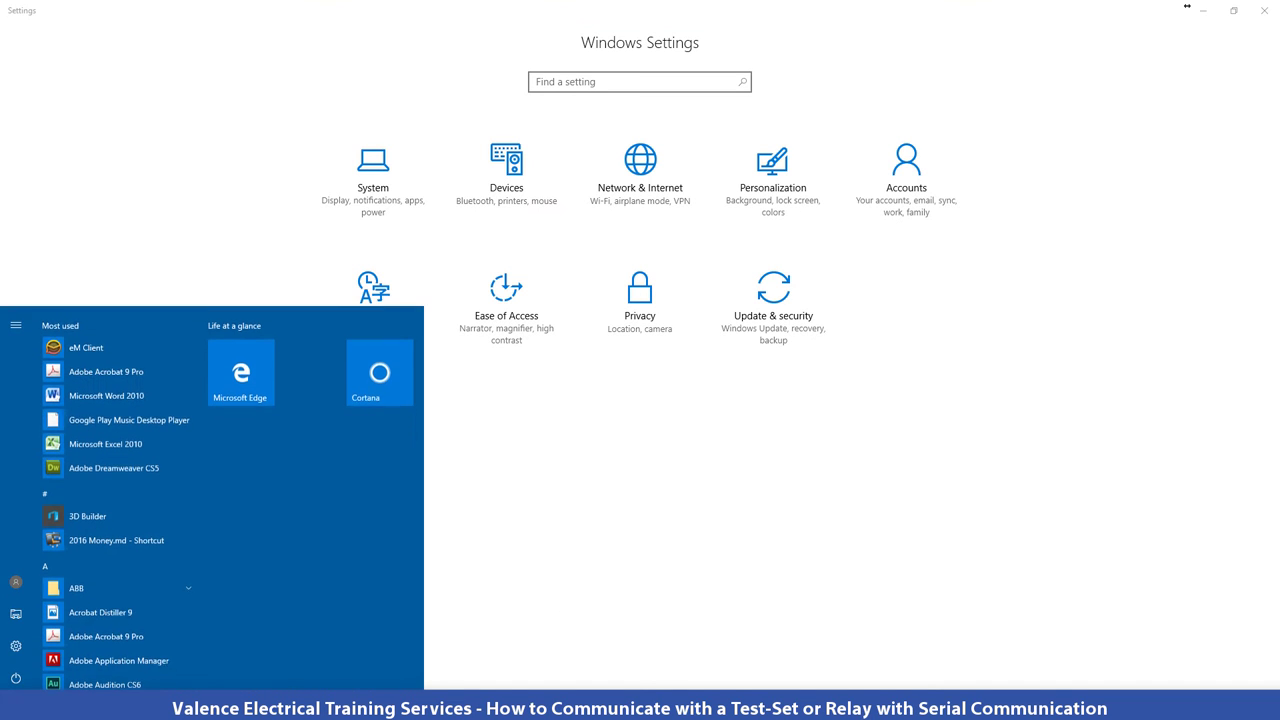
text(device)
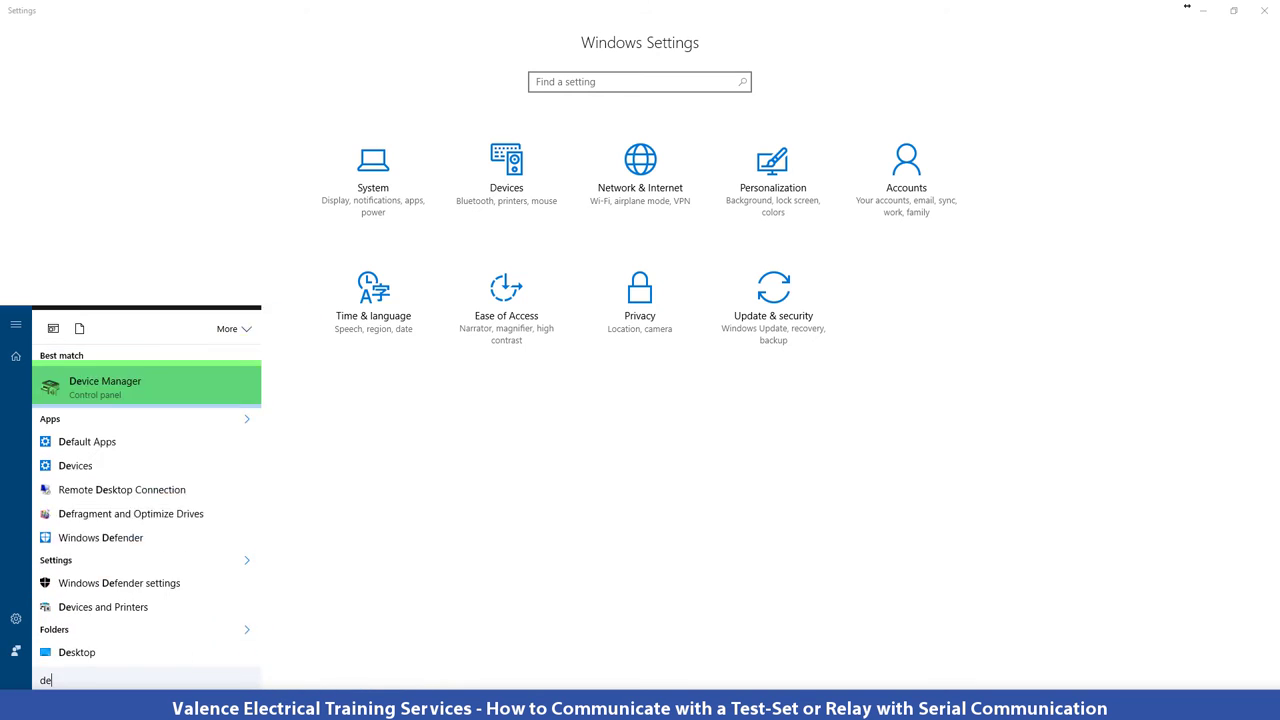
click(110, 388)
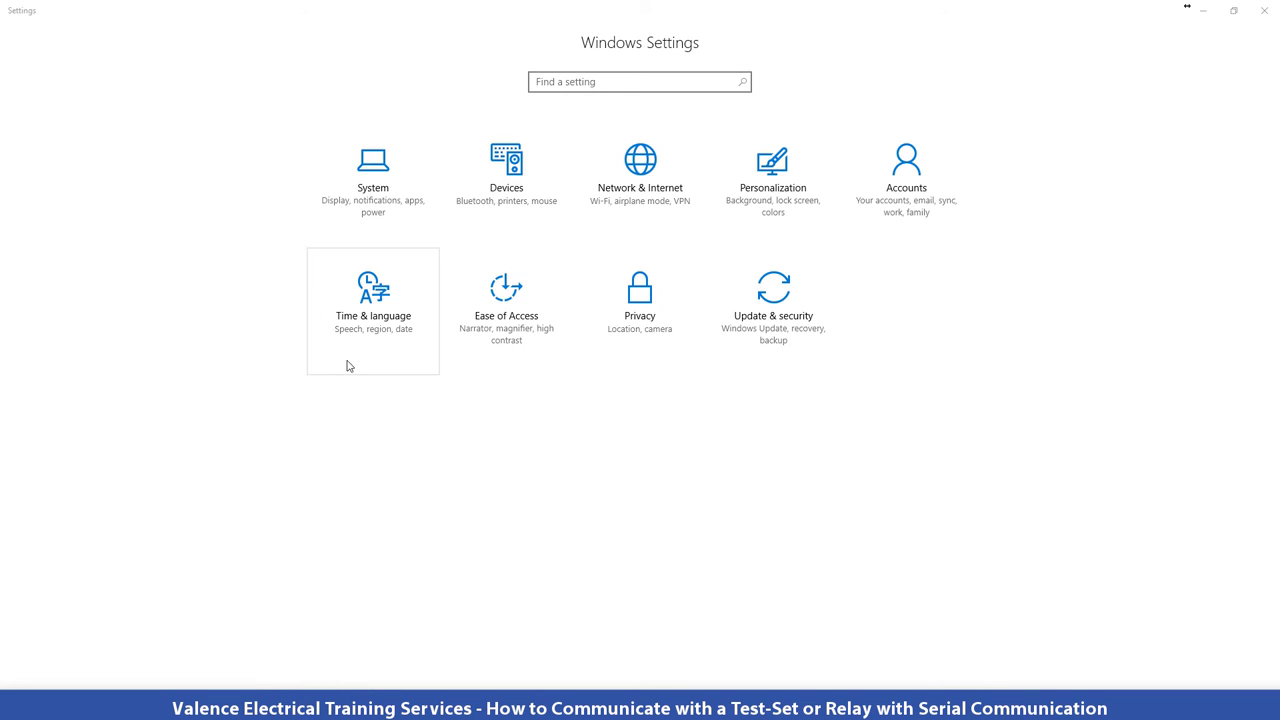
click(87, 250)
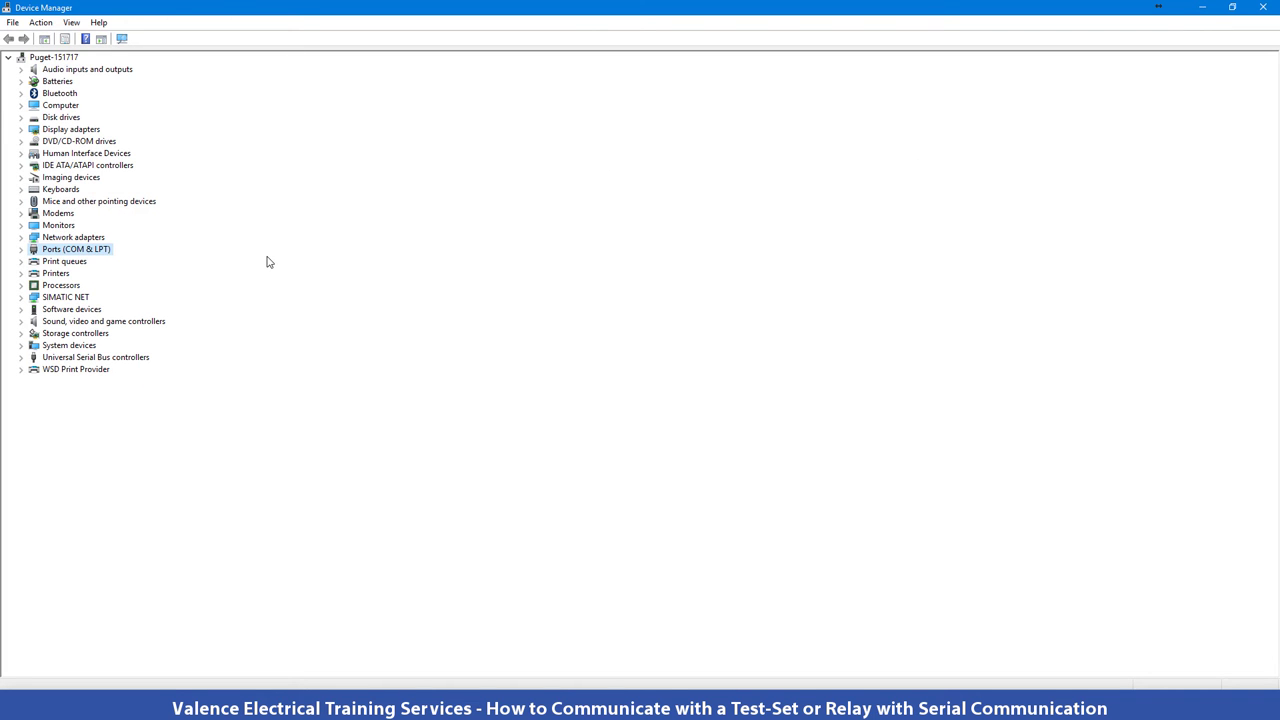
click(21, 250)
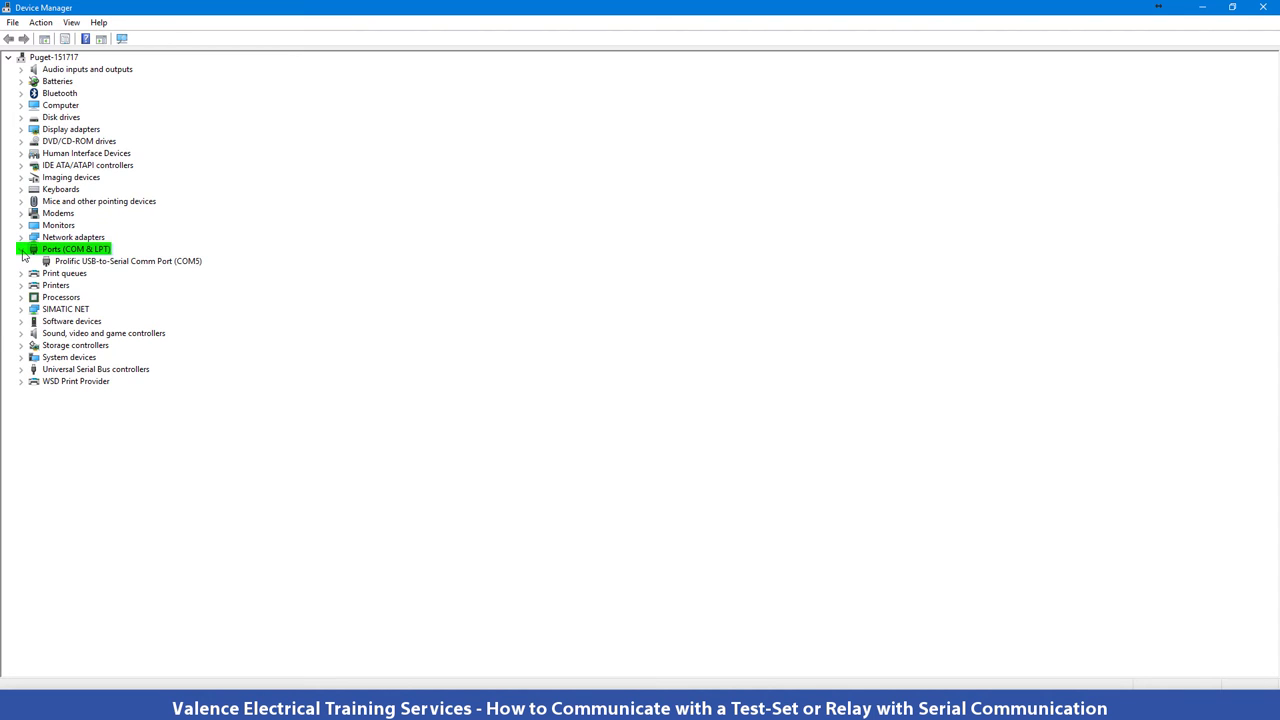
click(115, 262)
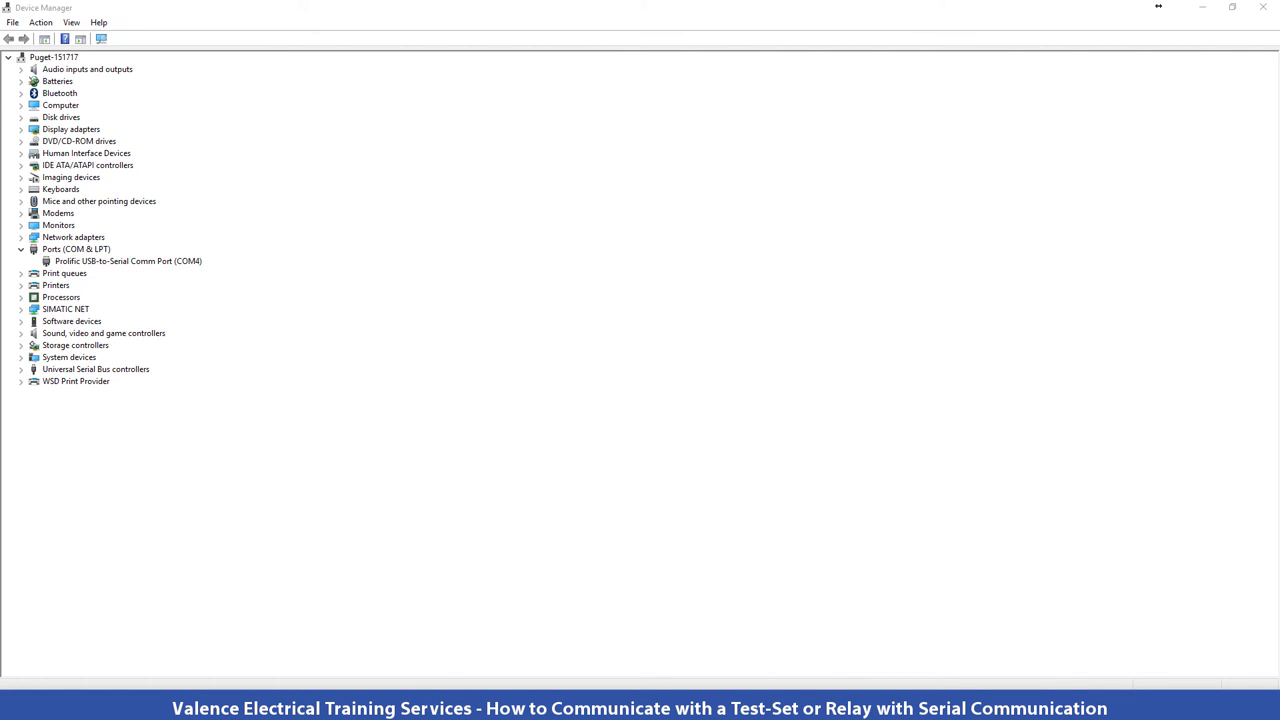
Open Device Manager from the Devices section of Windows Settings and maximize its window.
key(super)
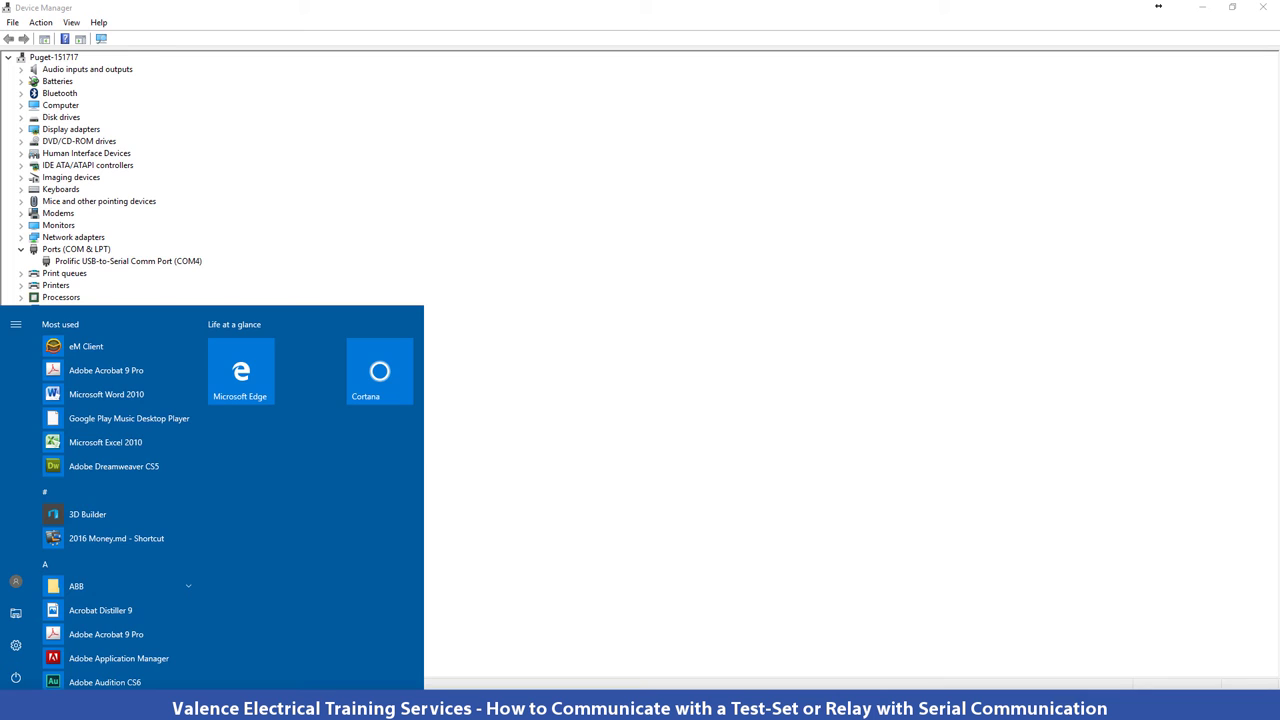
text(sett)
key(Return)
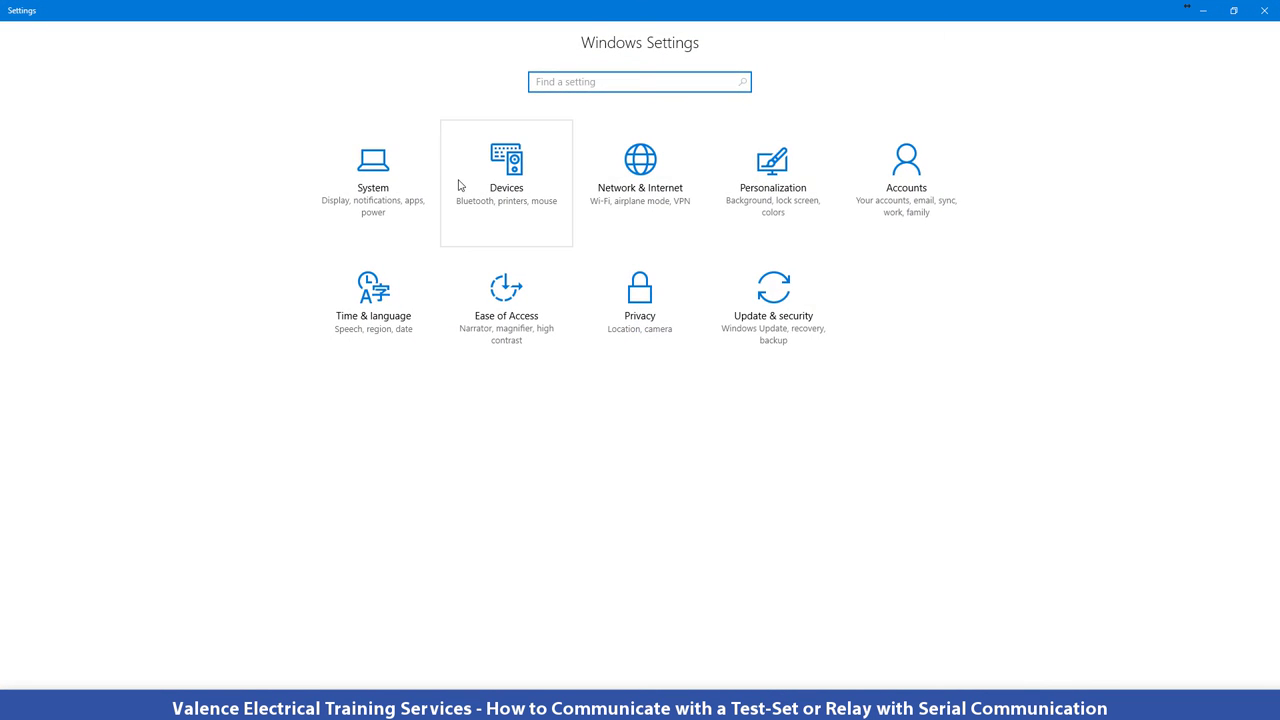
click(498, 184)
scroll(397, 223, down, 3)
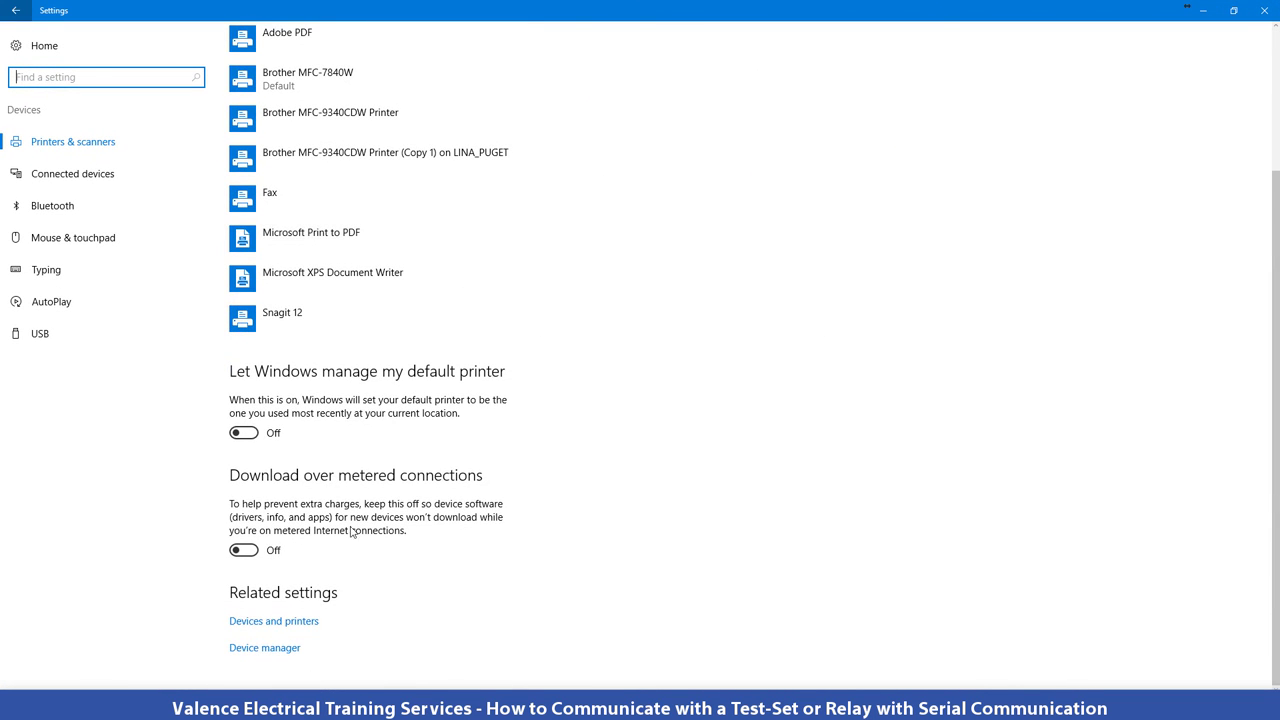
click(265, 647)
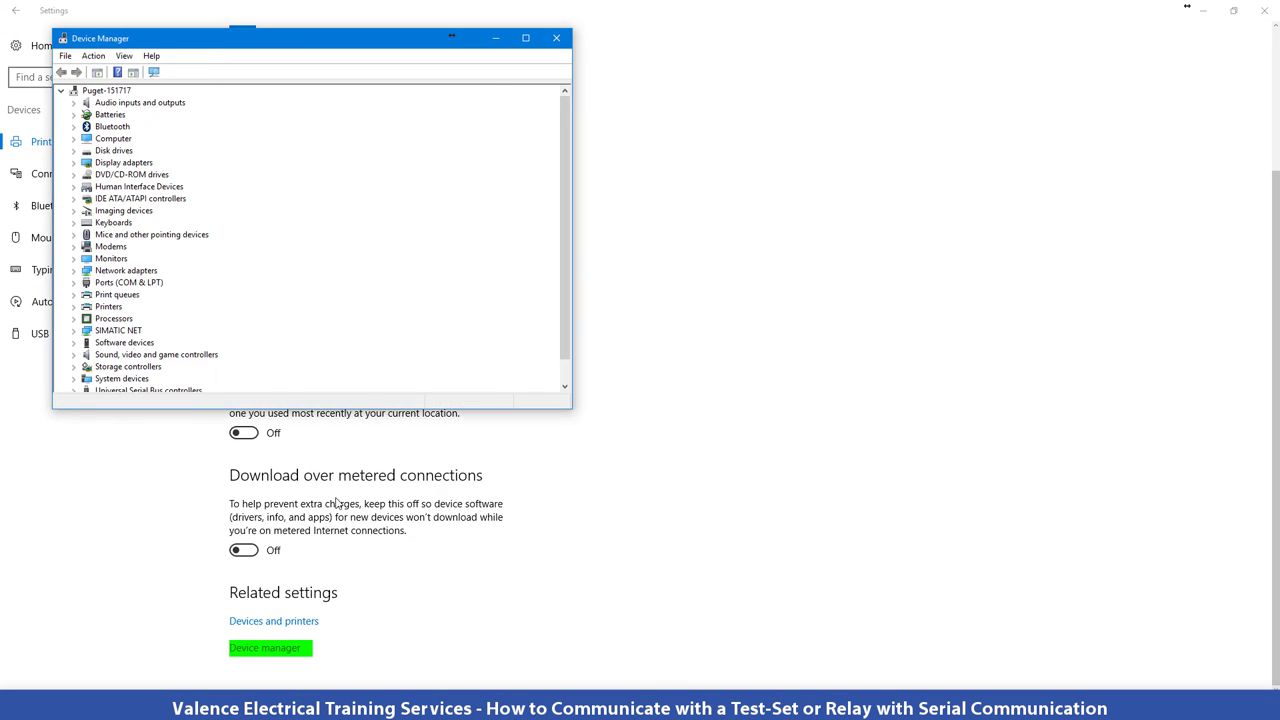
click(525, 37)
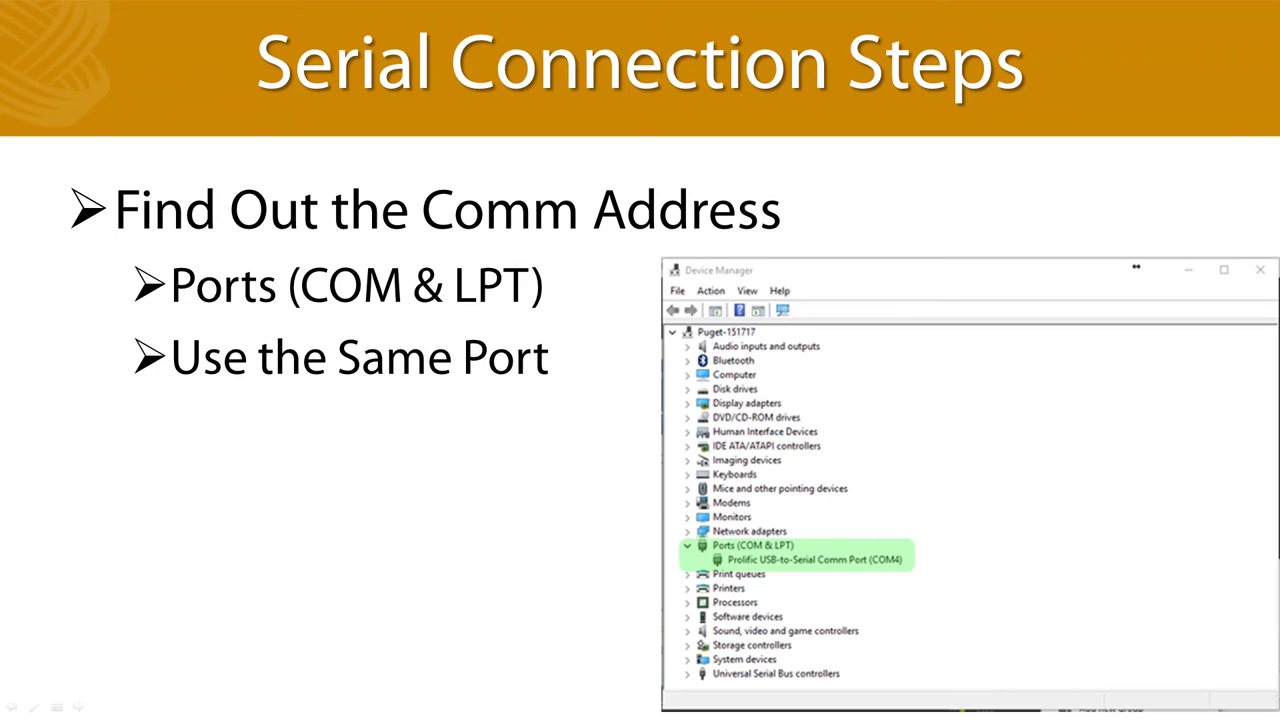
key(Right)
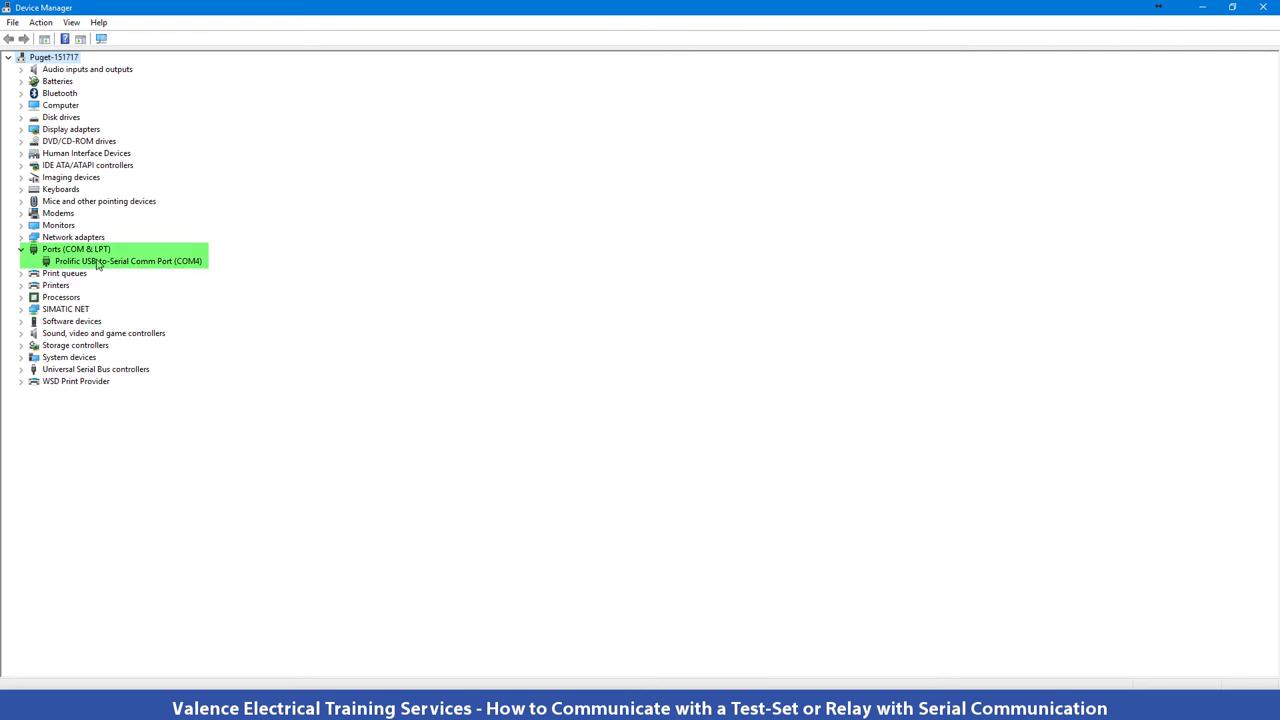
Set the Prolific USB-to-Serial Comm Port's COM port number to COM5 in its advanced port settings, accepting the duplicate port name.
right_click(97, 262)
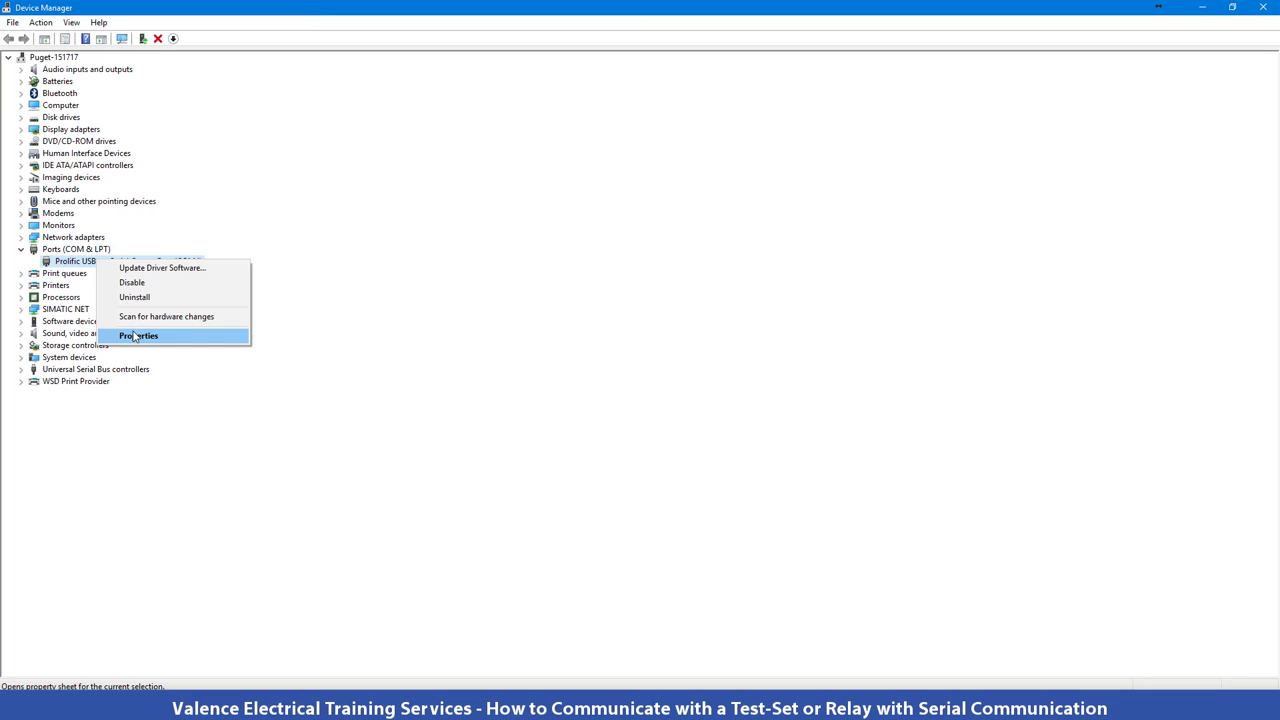
click(137, 336)
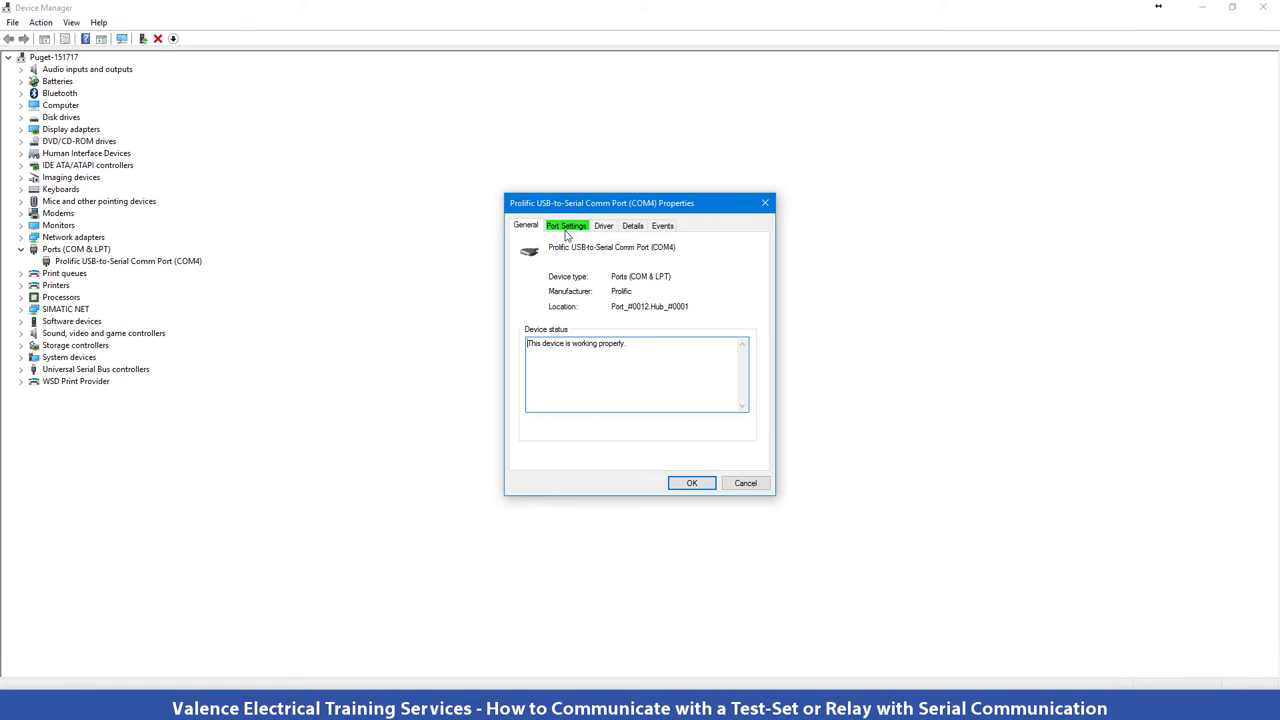
click(566, 227)
click(658, 381)
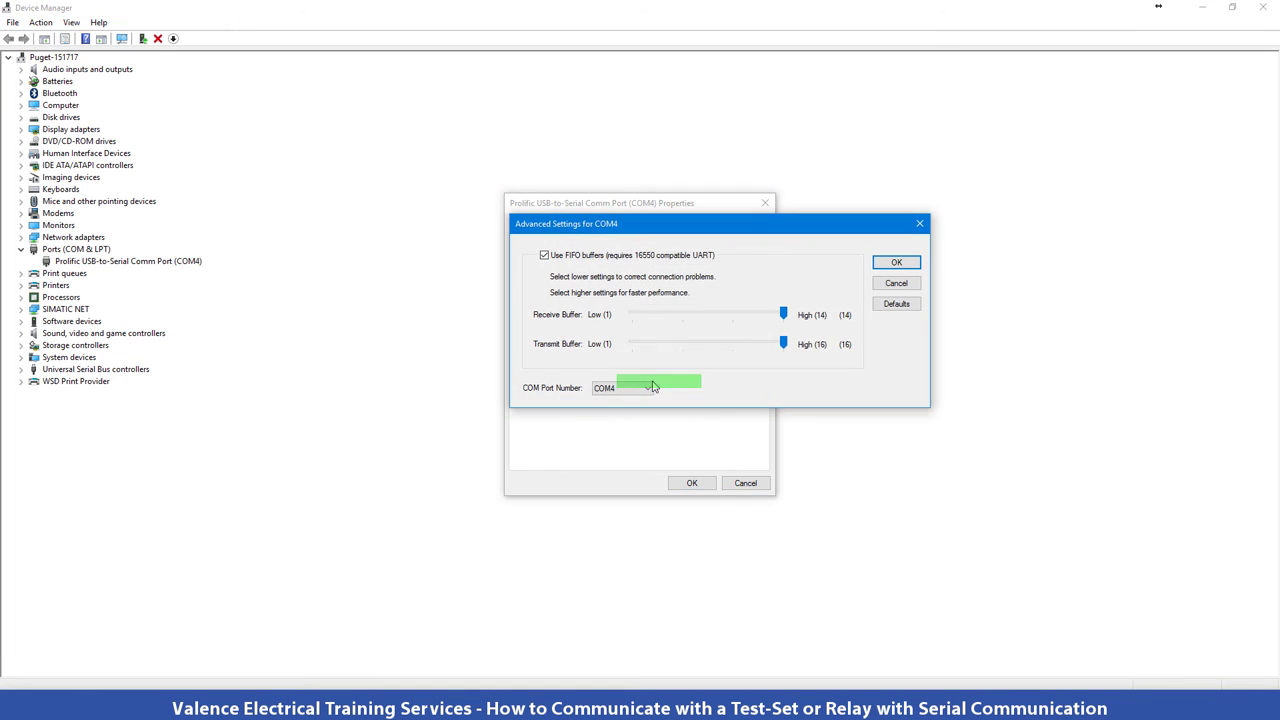
click(646, 390)
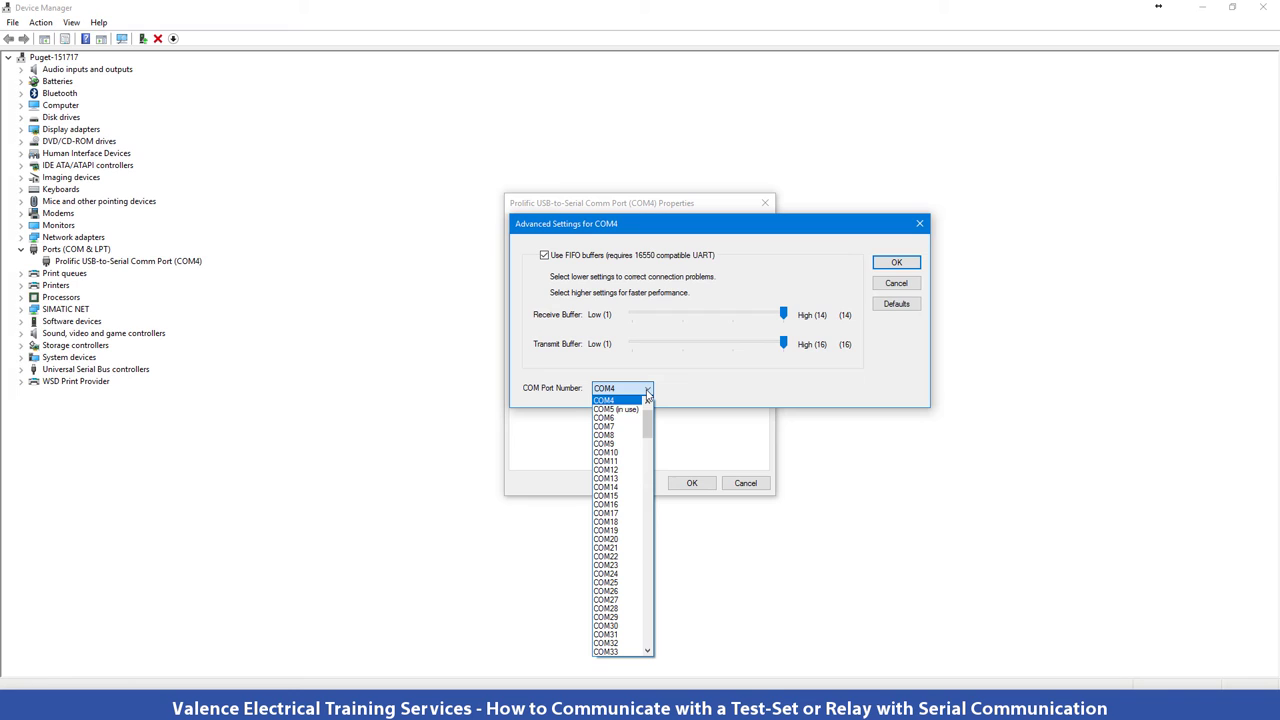
scroll(647, 396, up, 1)
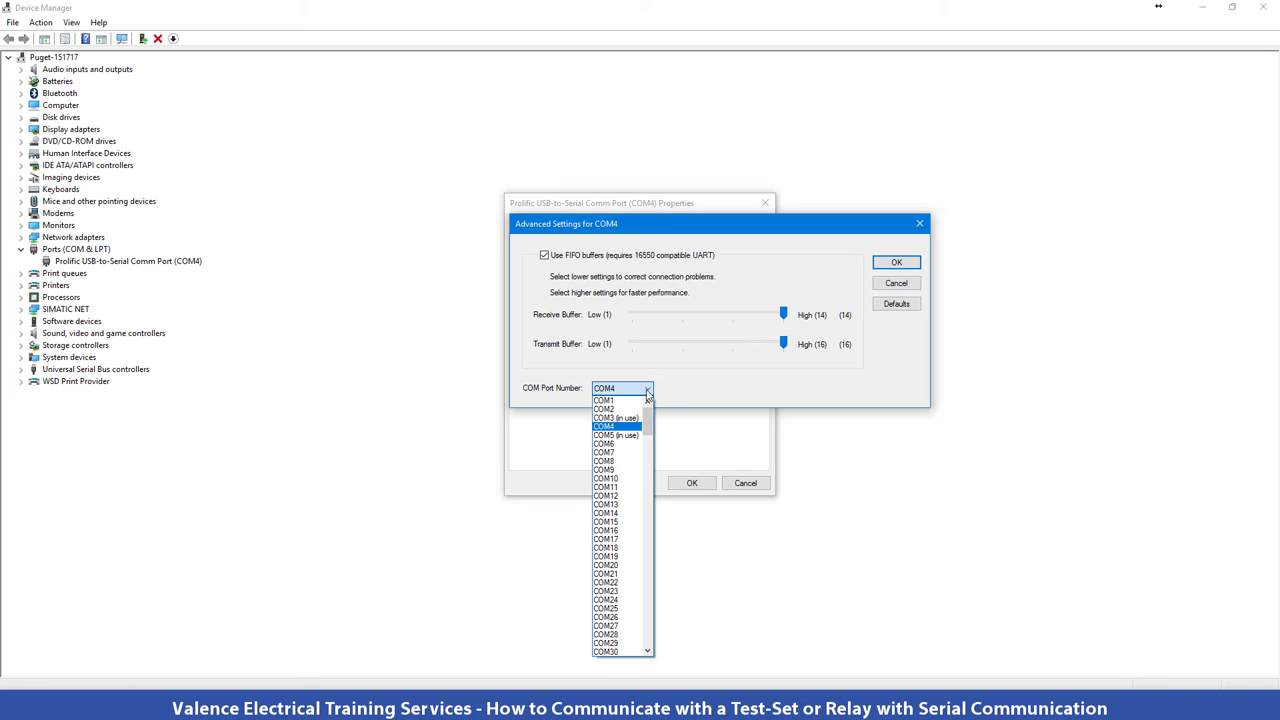
click(626, 436)
click(894, 265)
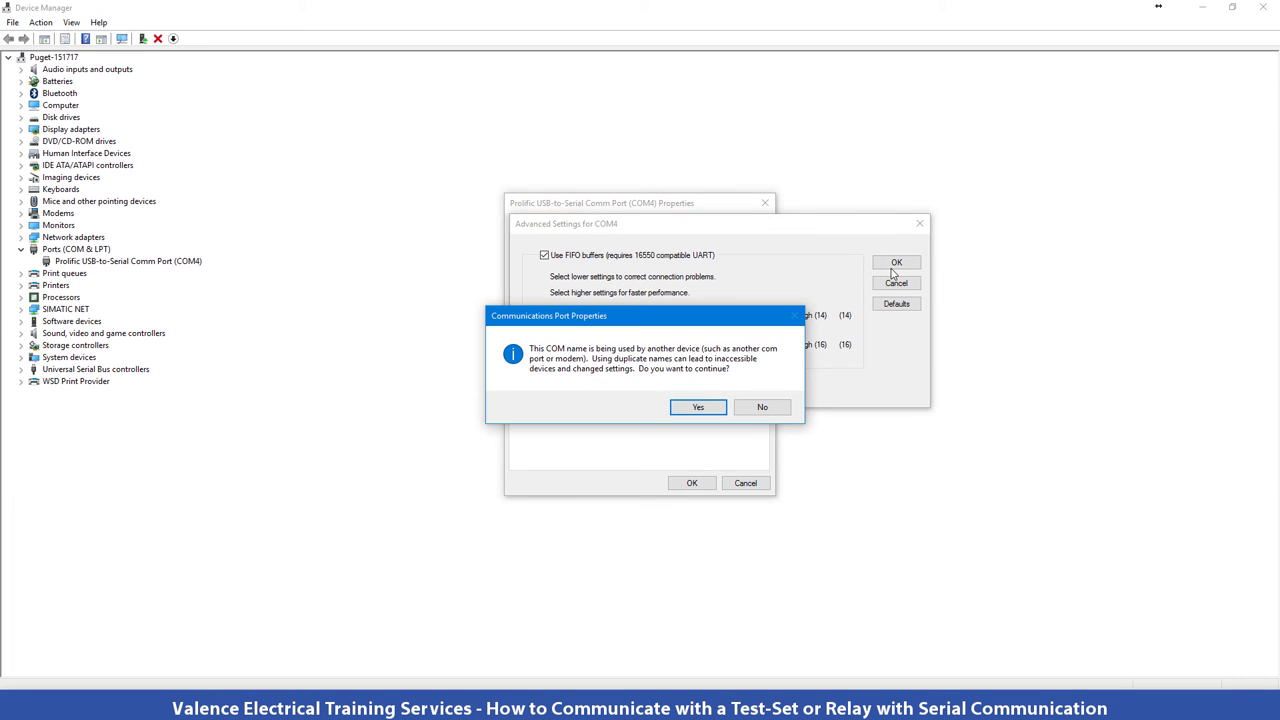
click(689, 406)
click(691, 483)
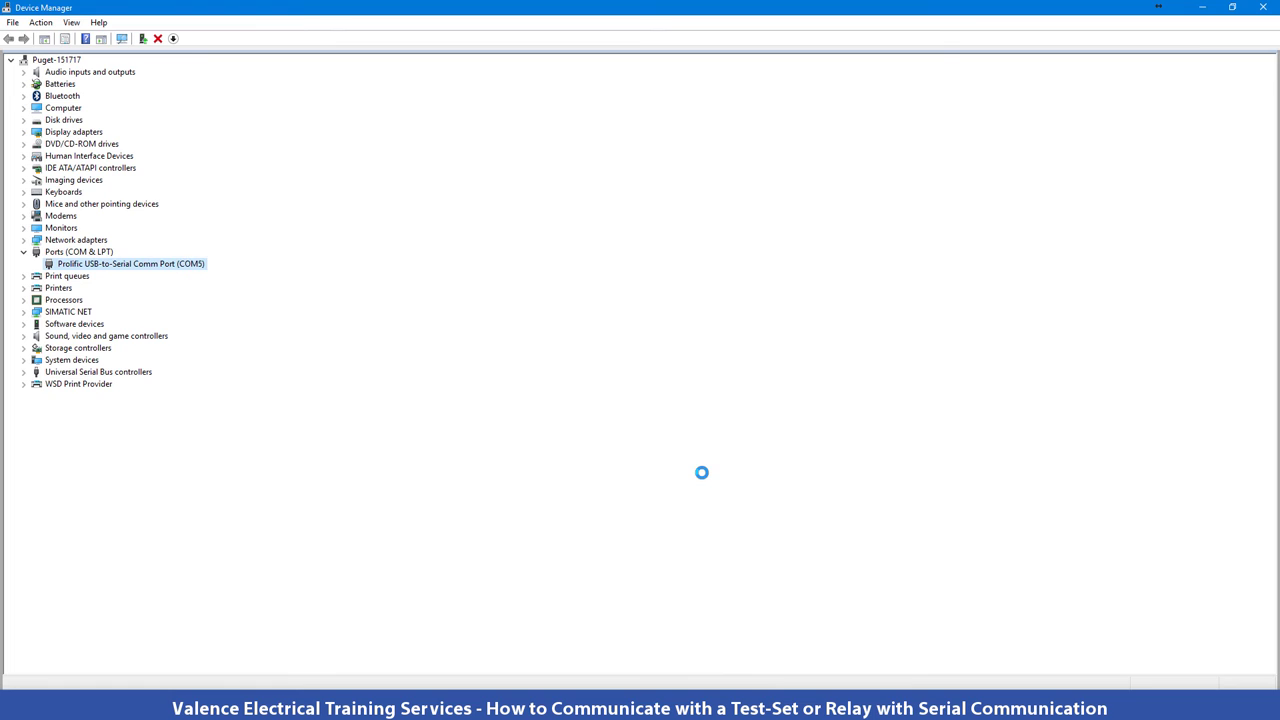